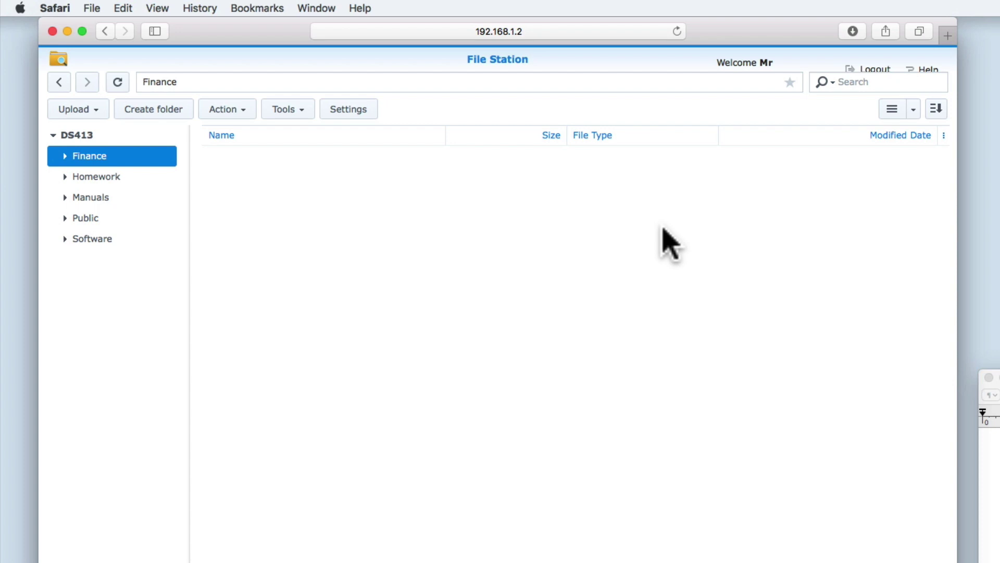
Show the Properties of Readme!.rtf in the Homework folder (/volume1/Homework/Readme!.rtf)
left_click(90, 183)
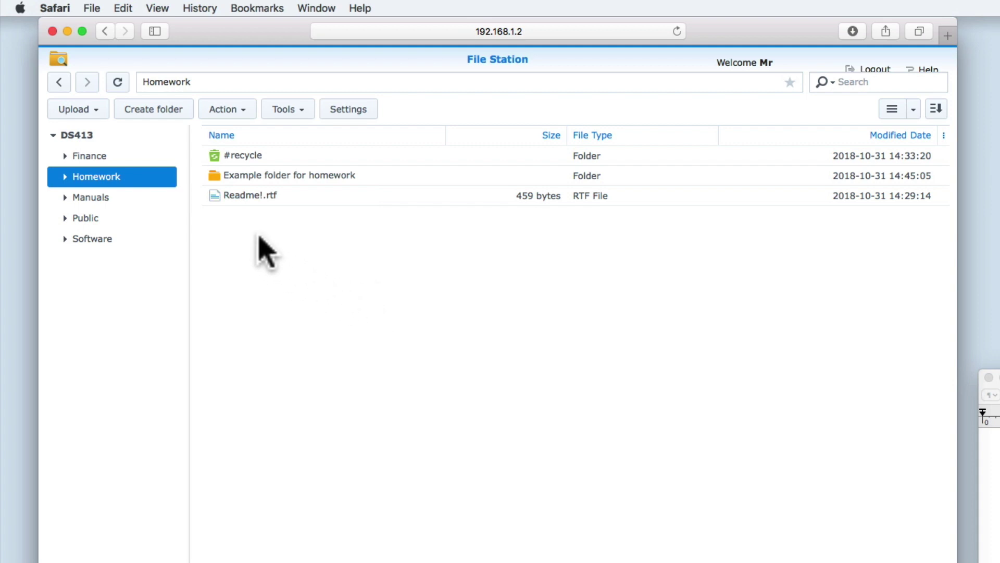
left_click(254, 201)
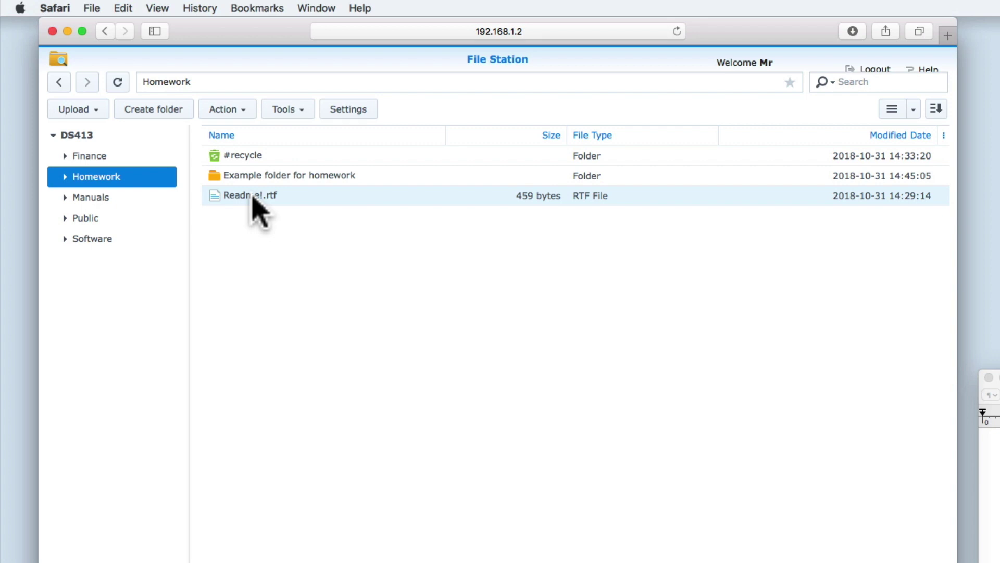
right_click(254, 200)
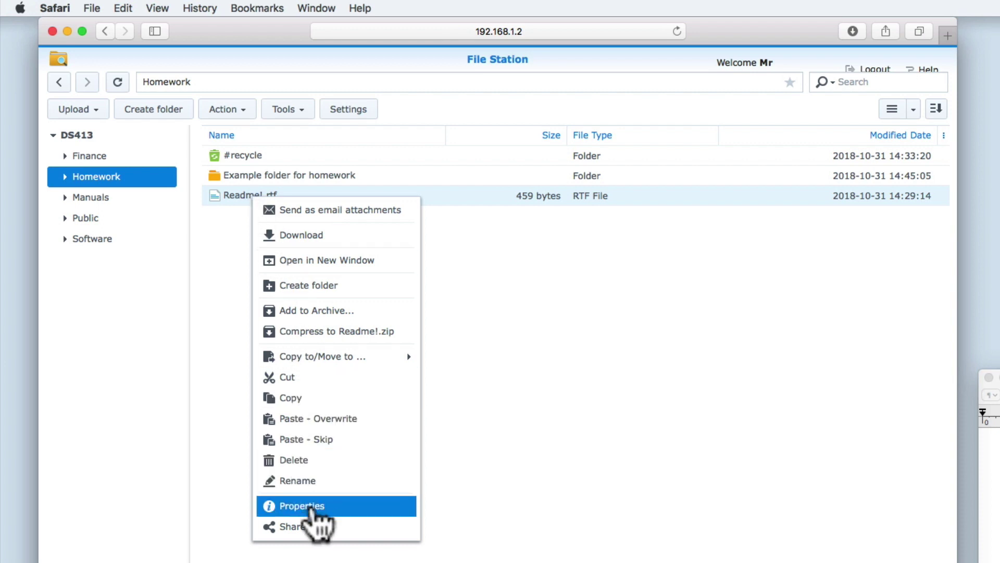
left_click(341, 513)
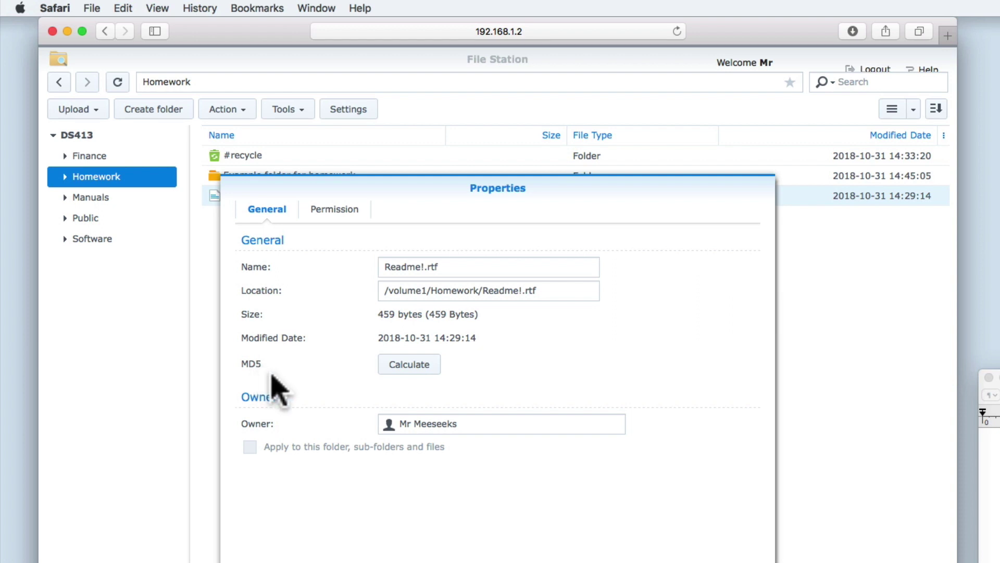
Calculate Readme!.rtf's MD5 hash, 699ff31f77b50aa45f3640e13e54016b, and highlight it for copying
left_click(410, 365)
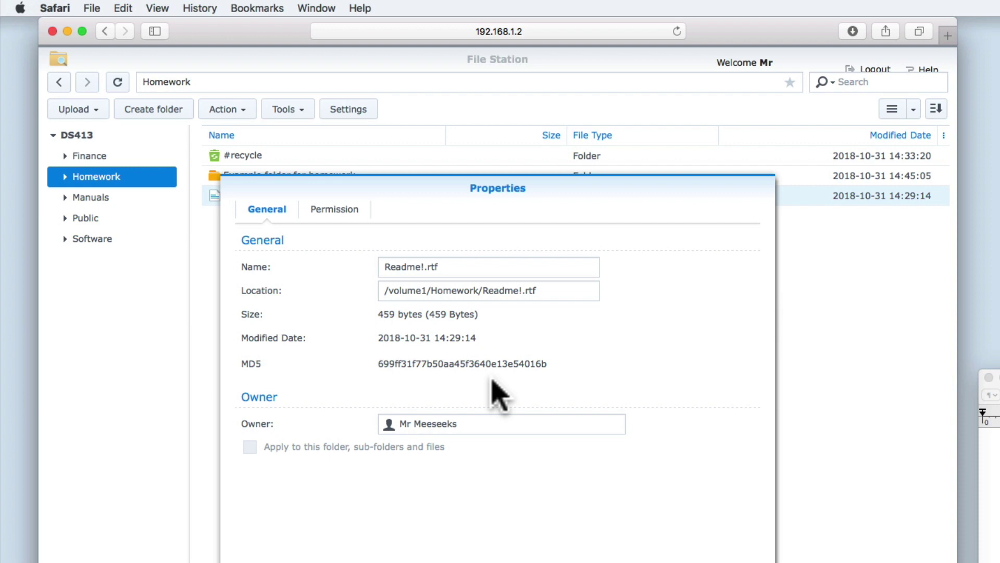
left_click_drag(547, 364, 376, 364)
right_click(408, 362)
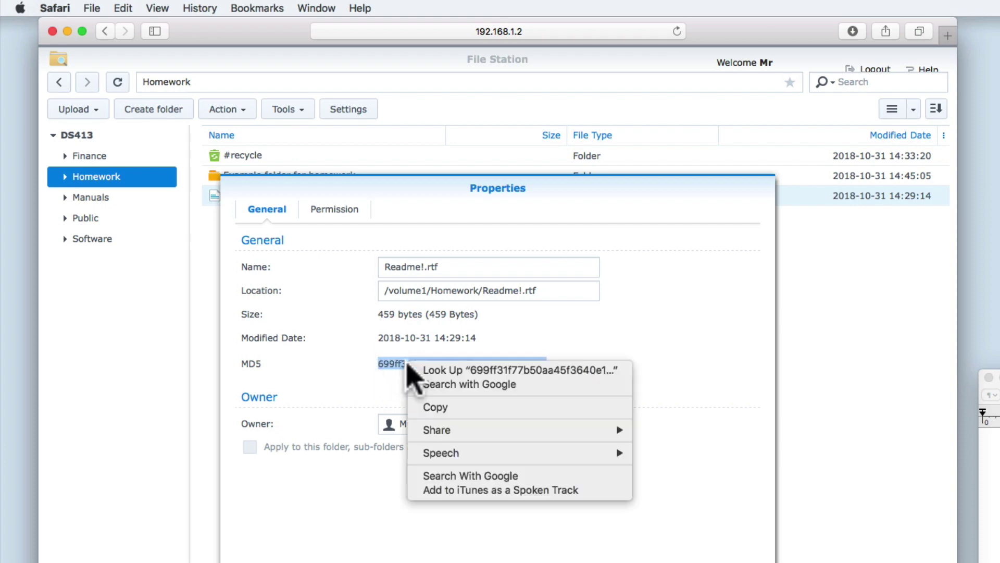
Copy hash 699ff31f77b50aa45f3640e13e54016b into the untitled TextEdit document, followed by a new line
left_click(432, 407)
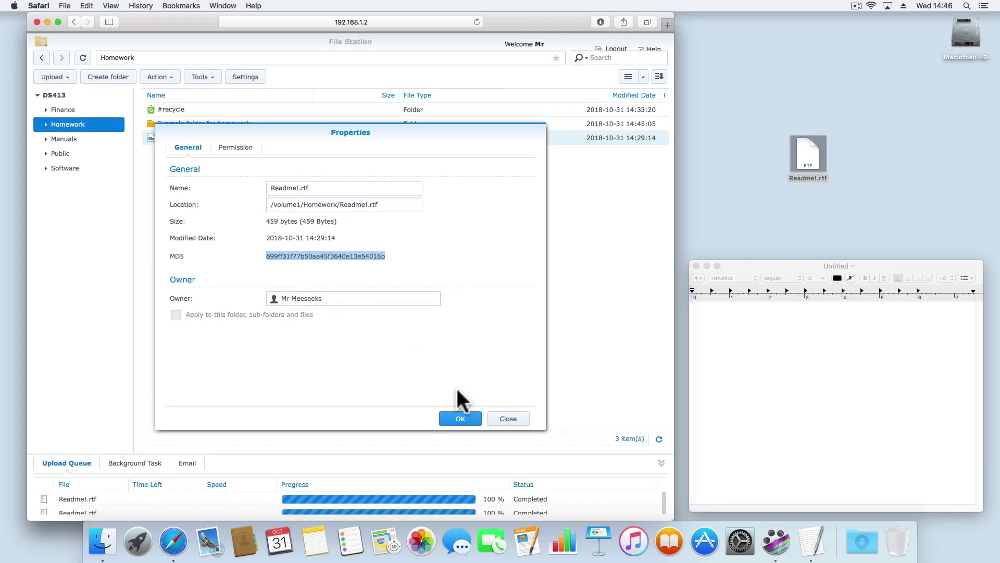
left_click(461, 419)
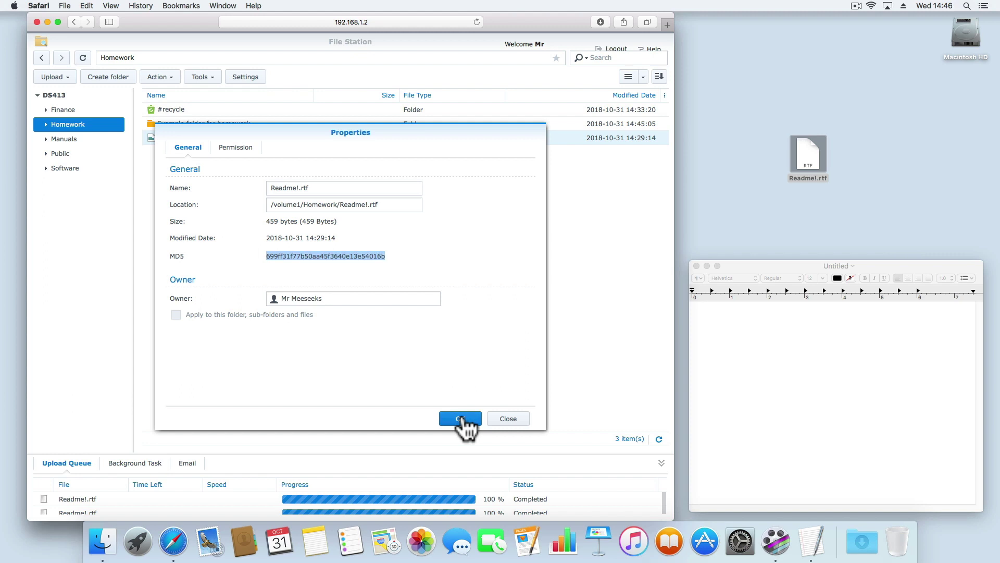
left_click(723, 320)
right_click(723, 320)
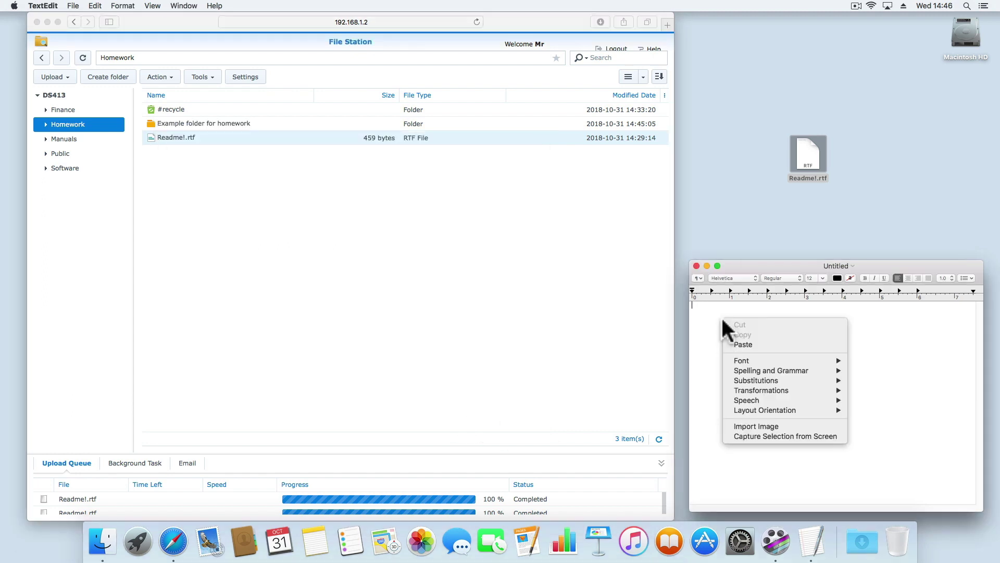
left_click(738, 342)
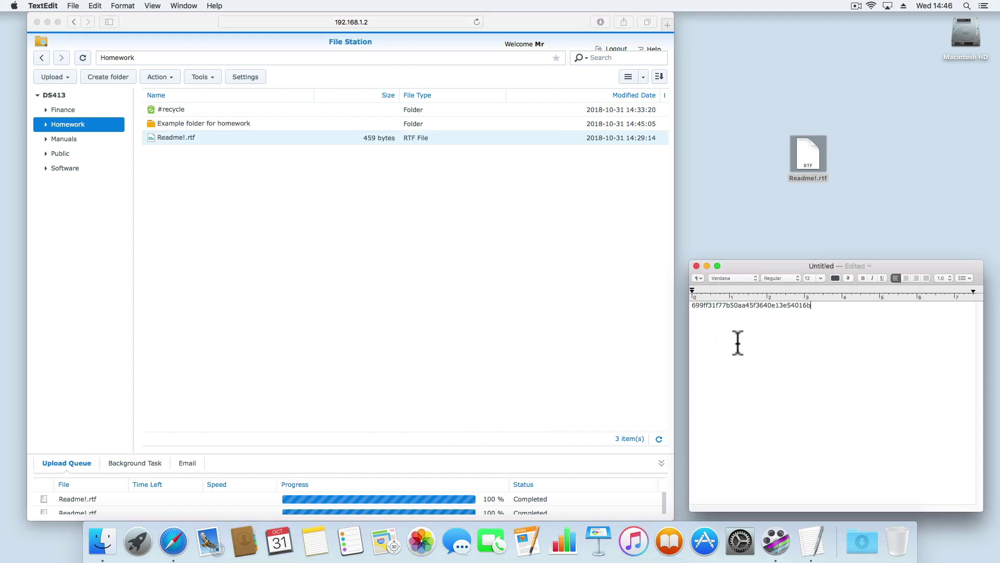
key("Return")
left_click(364, 273)
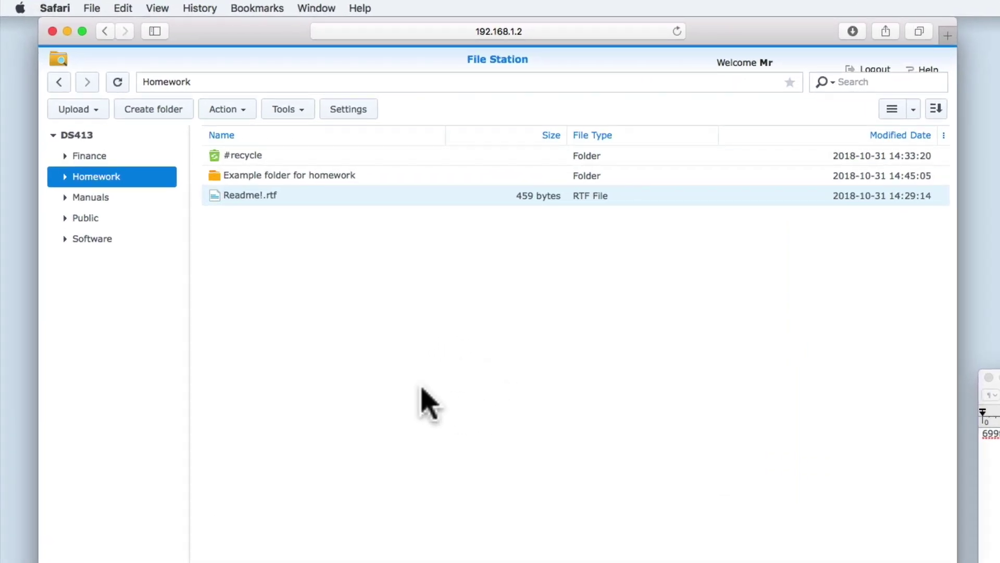
Copy Readme!.rtf into Example folder for homework using Paste - Overwrite
right_click(266, 198)
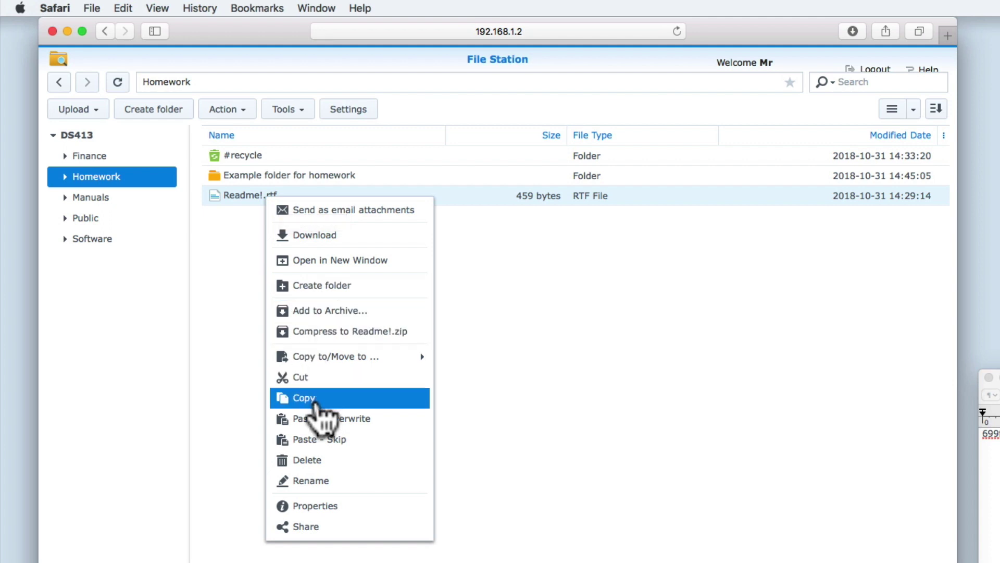
left_click(315, 401)
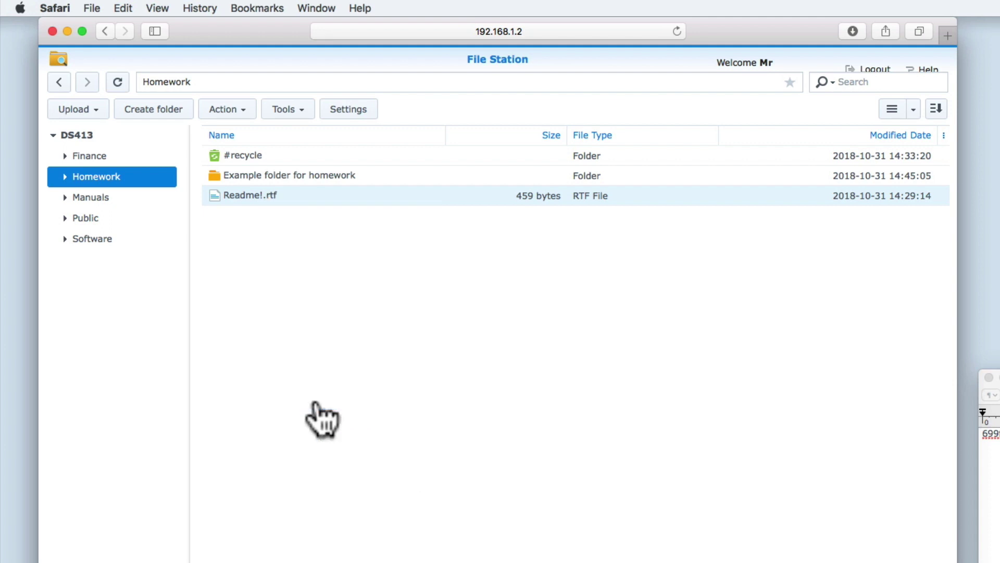
double_click(264, 180)
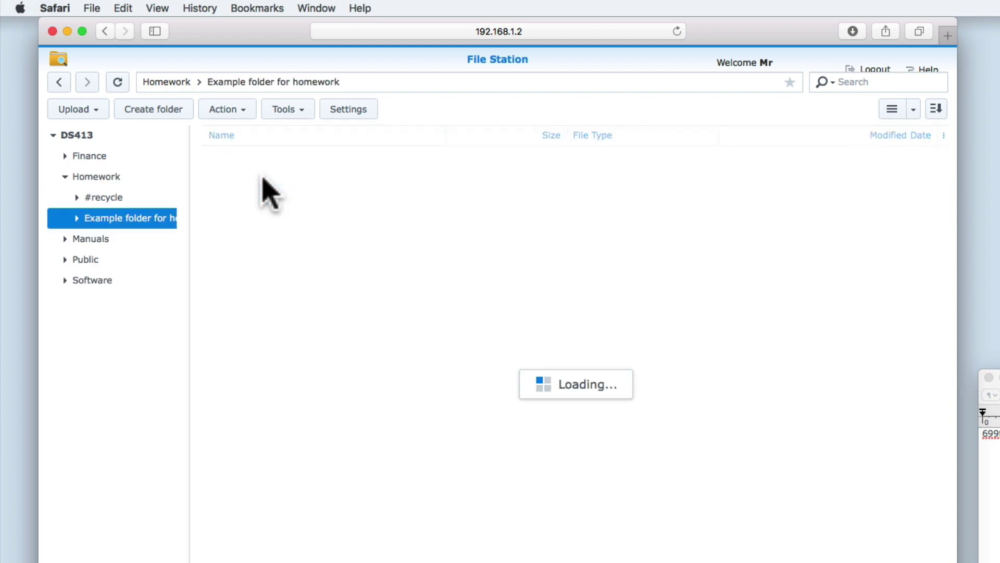
right_click(293, 244)
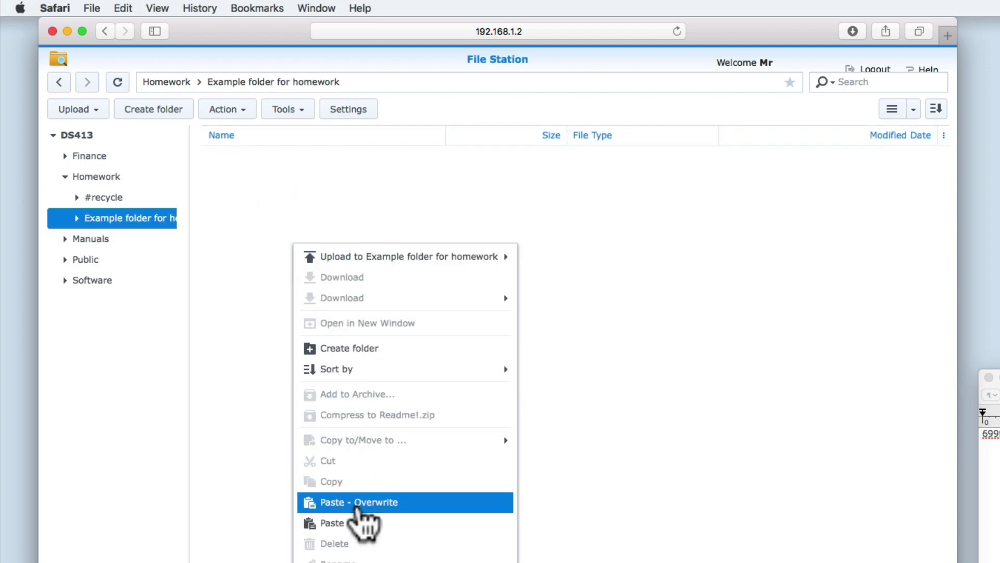
left_click(359, 508)
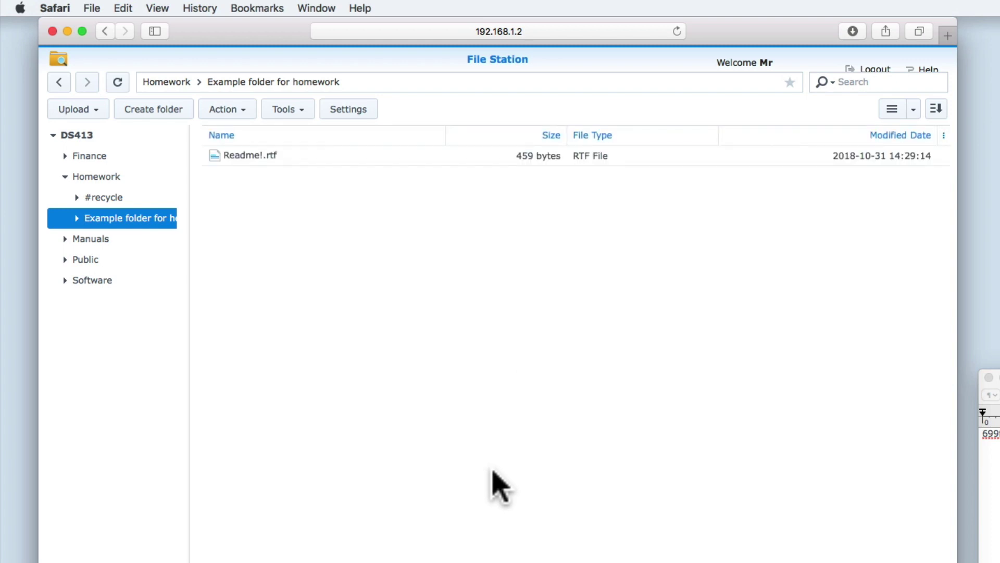
right_click(259, 159)
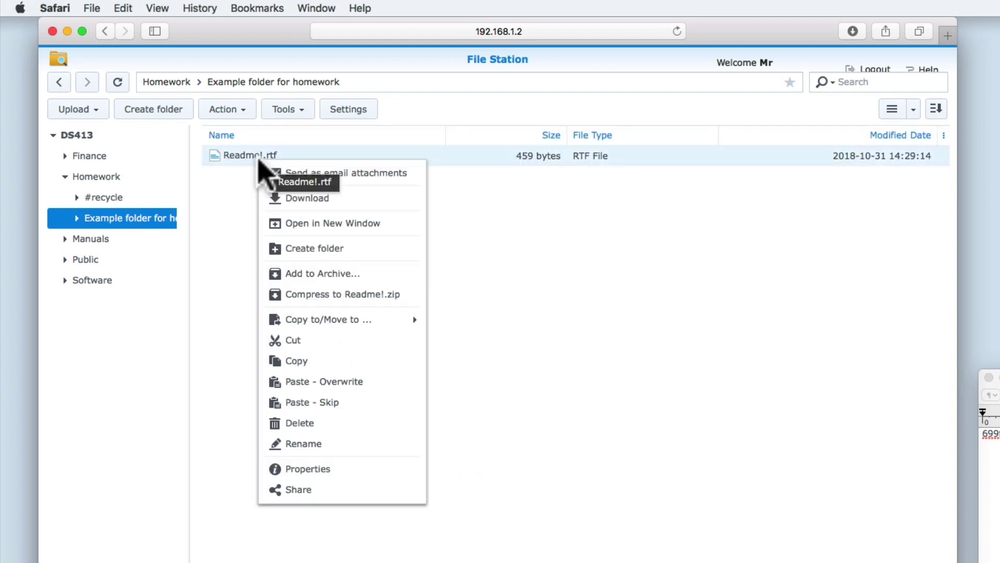
Calculate the copied Readme!.rtf's MD5, 699ff31f77b50aa45f3640e13e54016b, and select it
left_click(323, 470)
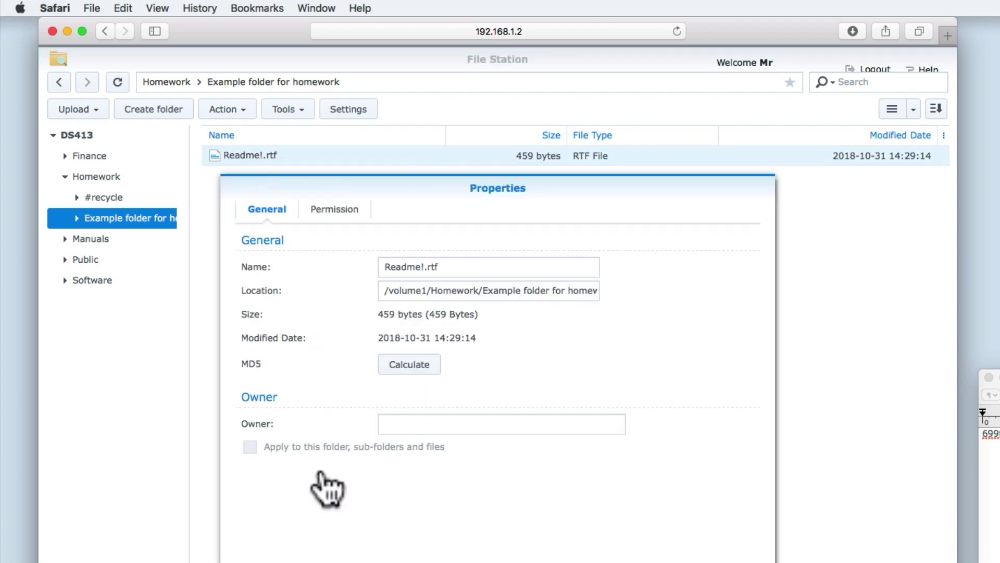
left_click(403, 367)
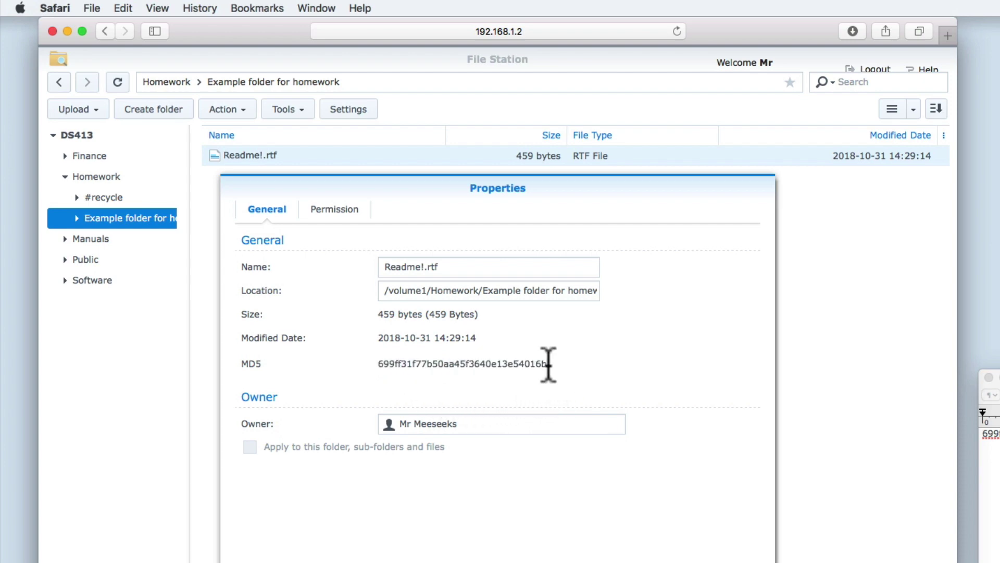
left_click_drag(547, 363, 379, 364)
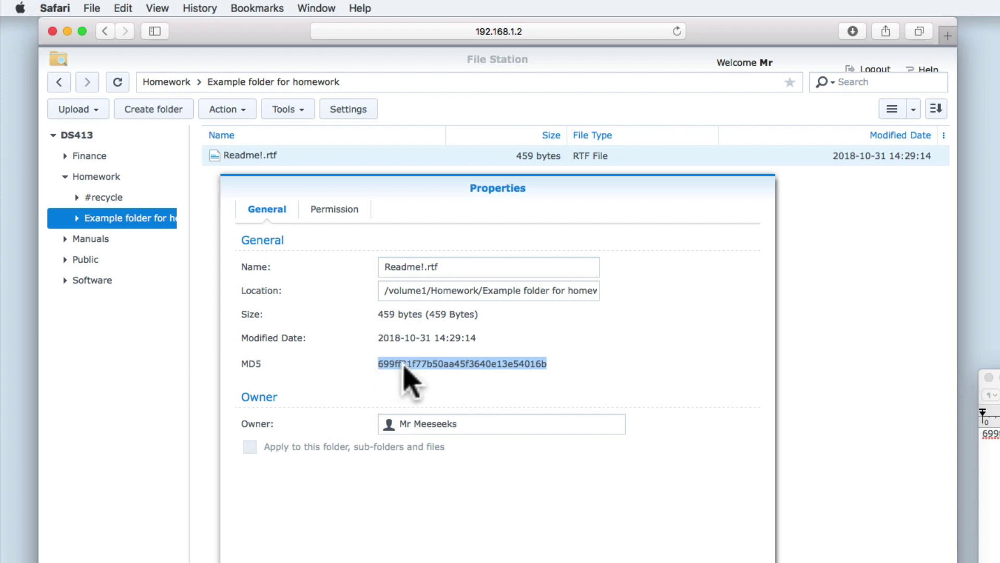
right_click(406, 364)
Paste the matching hash 699ff31f77b50aa45f3640e13e54016b as TextEdit's second line and close Properties
left_click(436, 410)
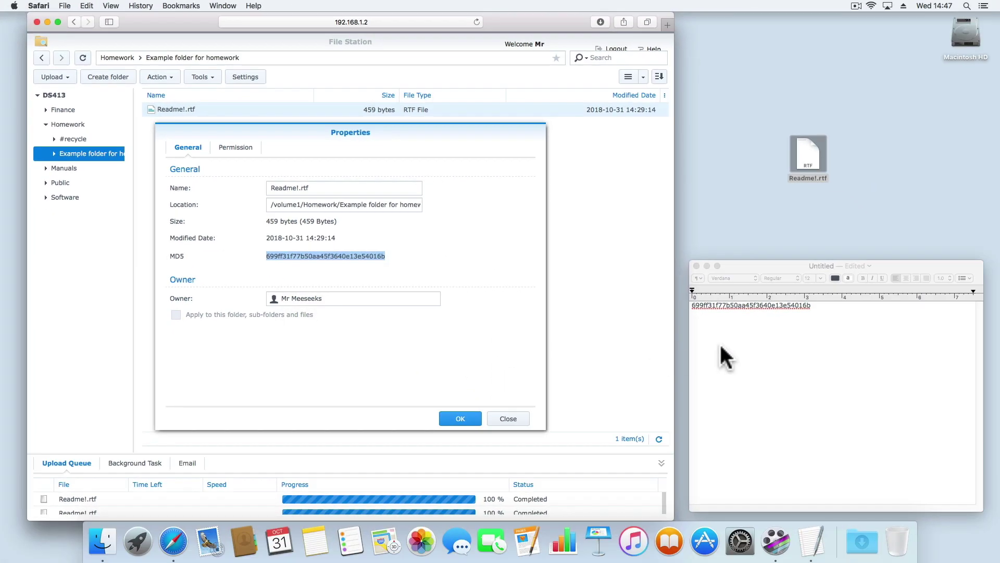
left_click(746, 324)
right_click(746, 324)
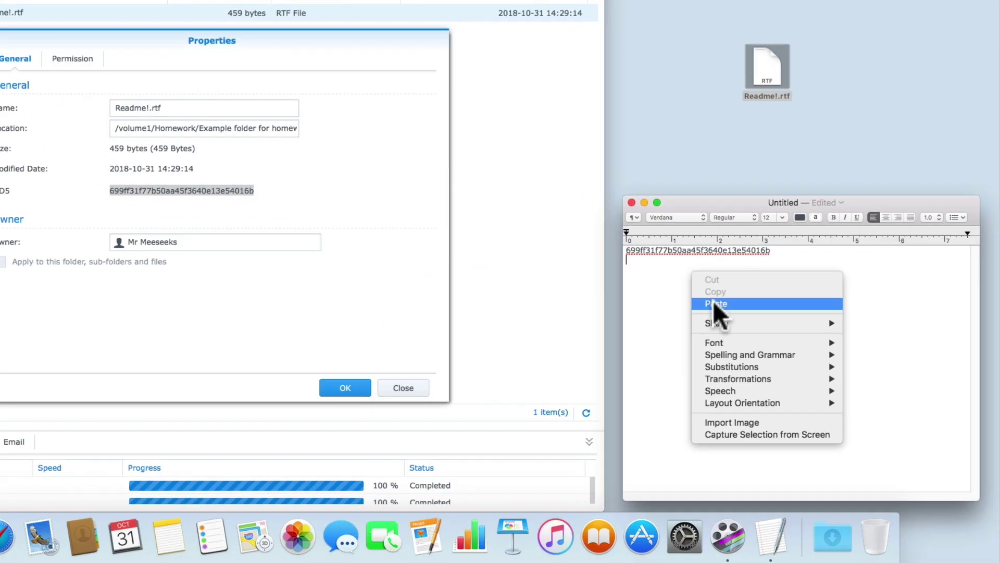
left_click(764, 351)
key("Return")
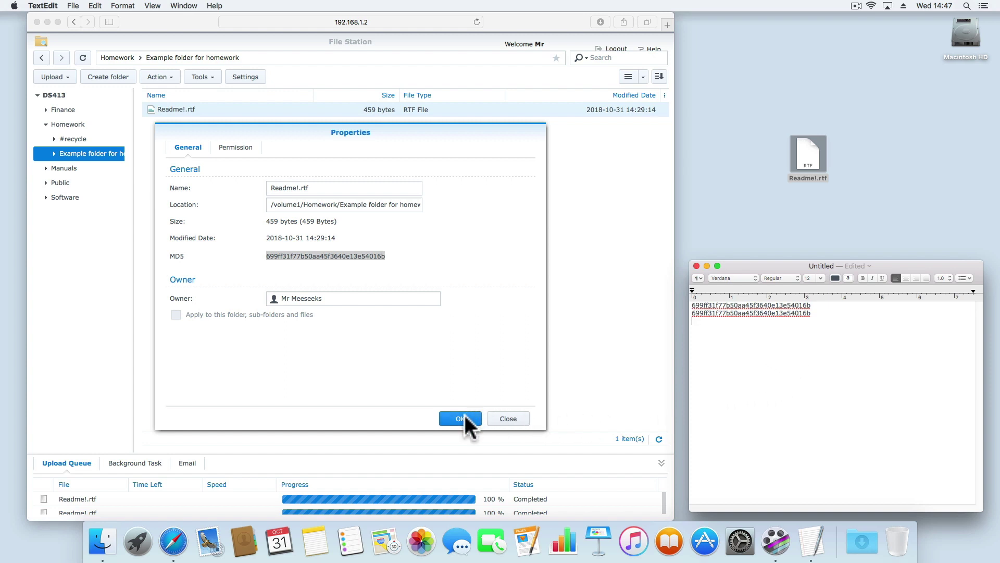
left_click(461, 419)
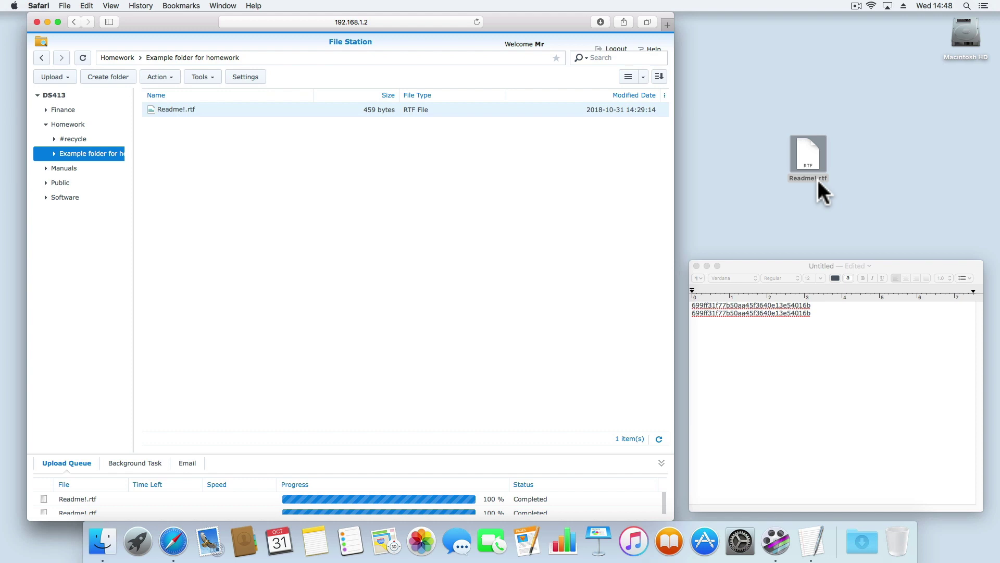
Upload the amended desktop Readme!.rtf over the folder's copy, now 486 bytes
left_click_drag(788, 174, 443, 179)
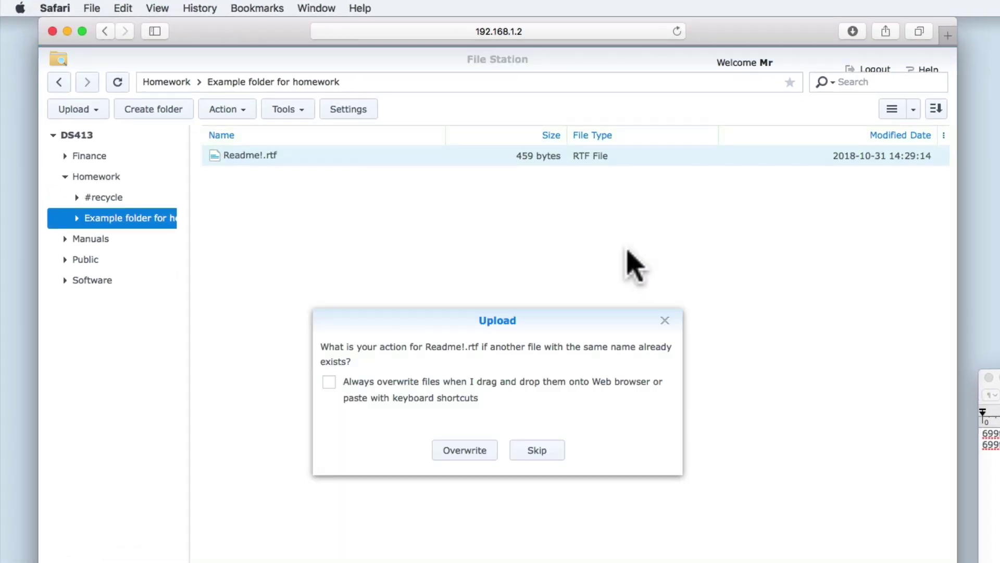
left_click(479, 449)
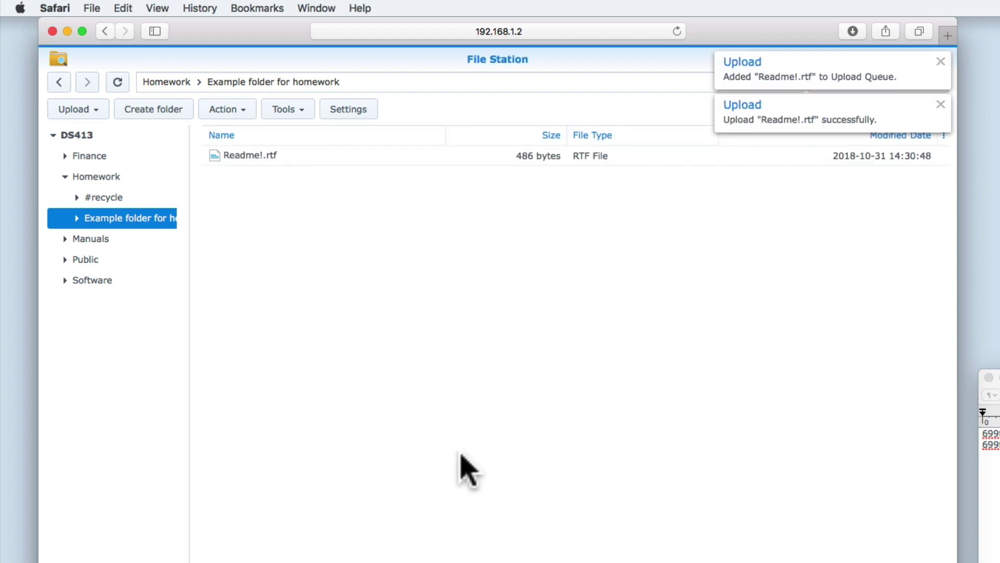
left_click(255, 158)
right_click(255, 157)
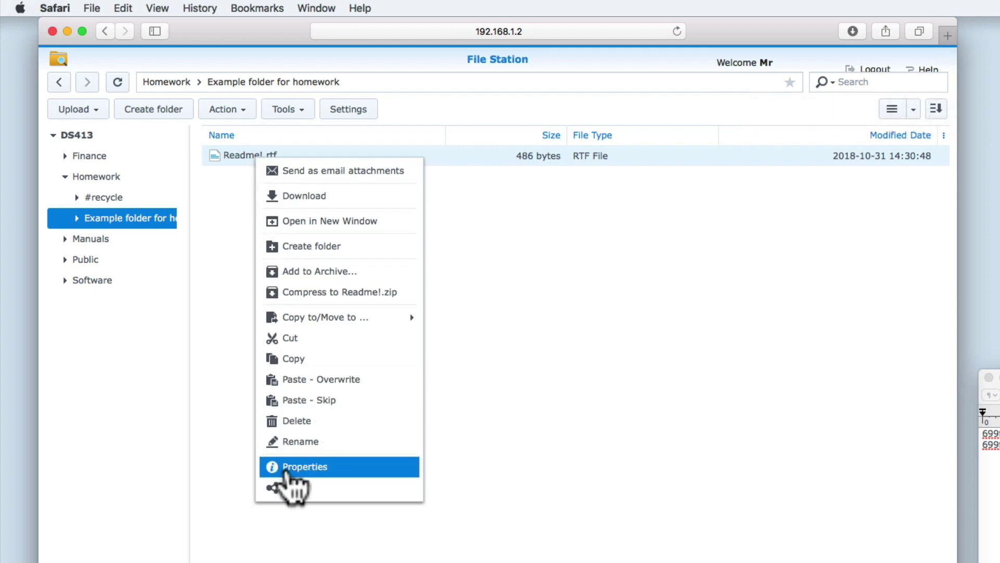
left_click(315, 468)
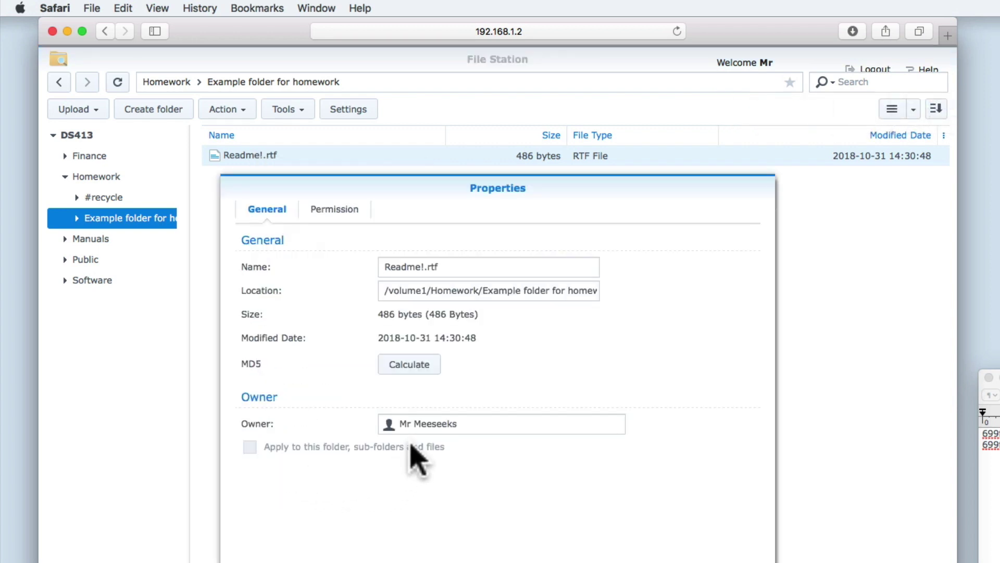
left_click(410, 368)
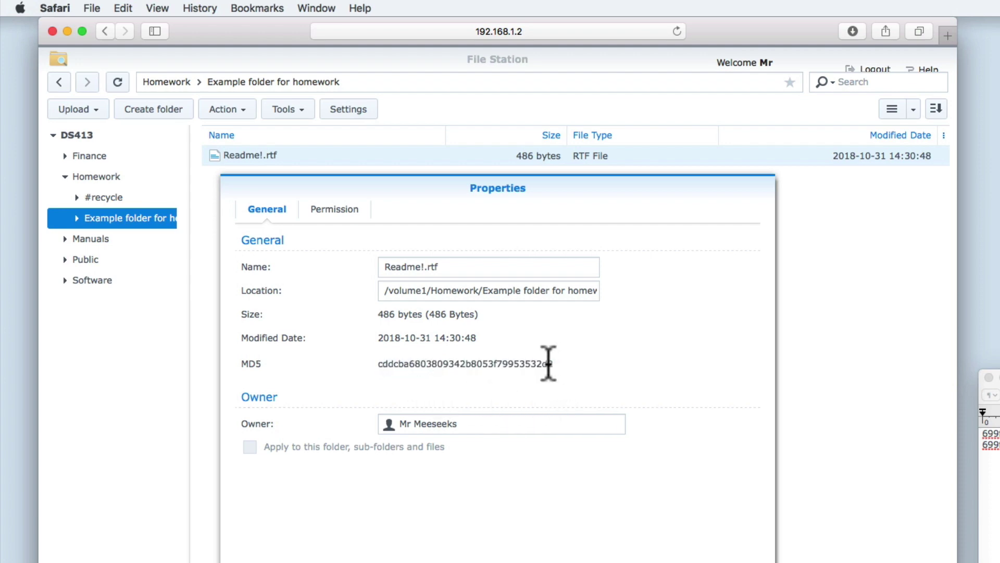
left_click_drag(554, 363, 379, 363)
right_click(395, 365)
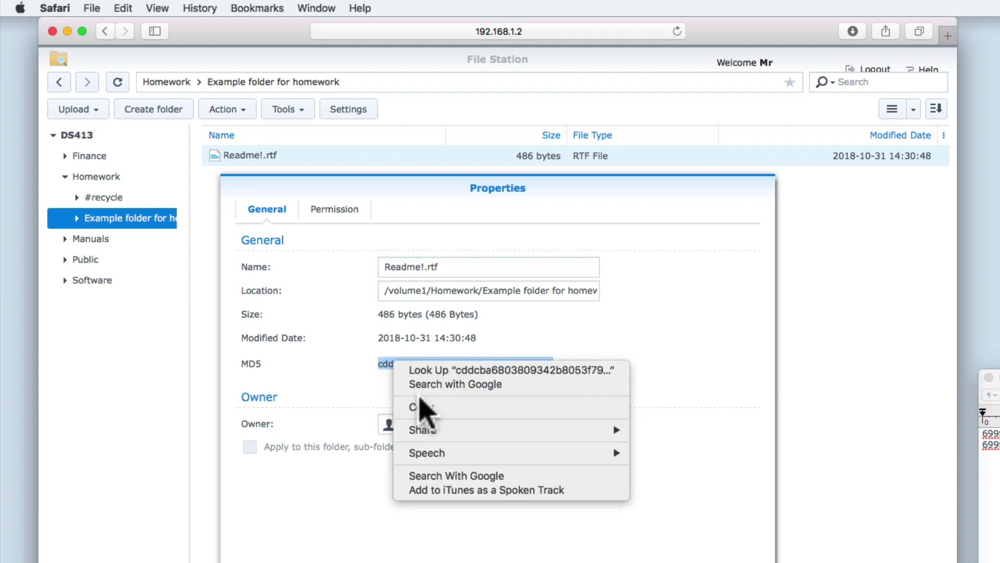
left_click(421, 406)
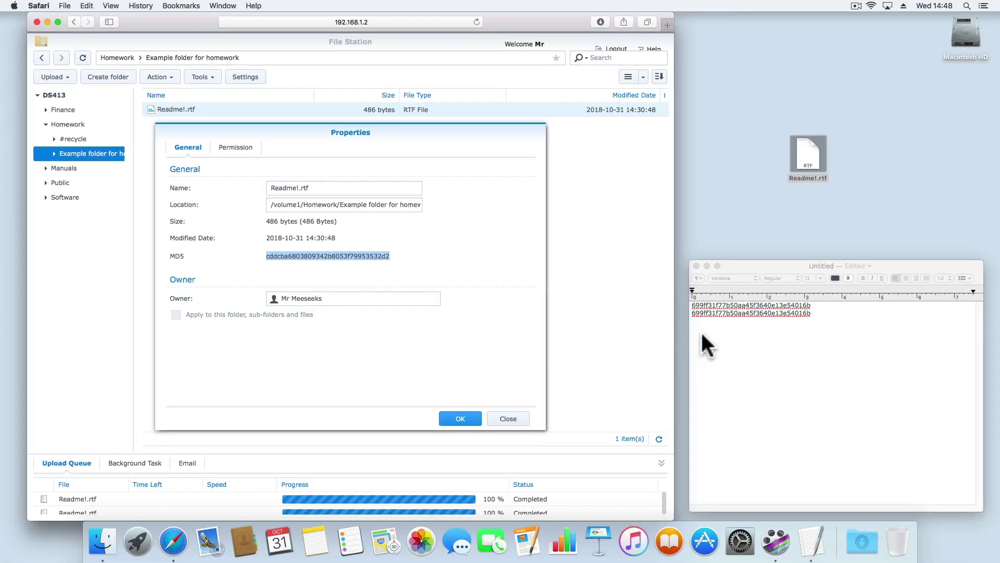
left_click(699, 323)
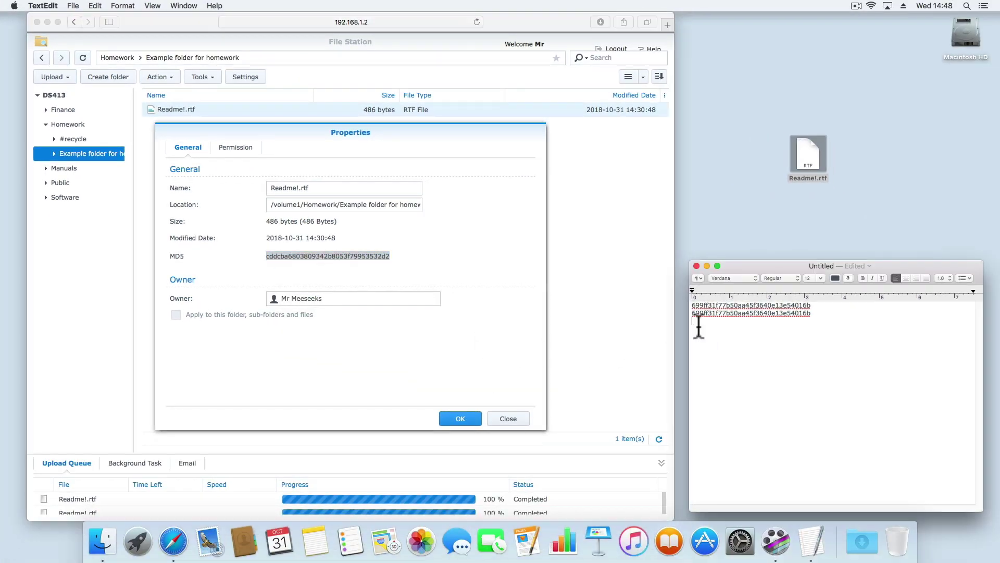
right_click(699, 322)
left_click(718, 349)
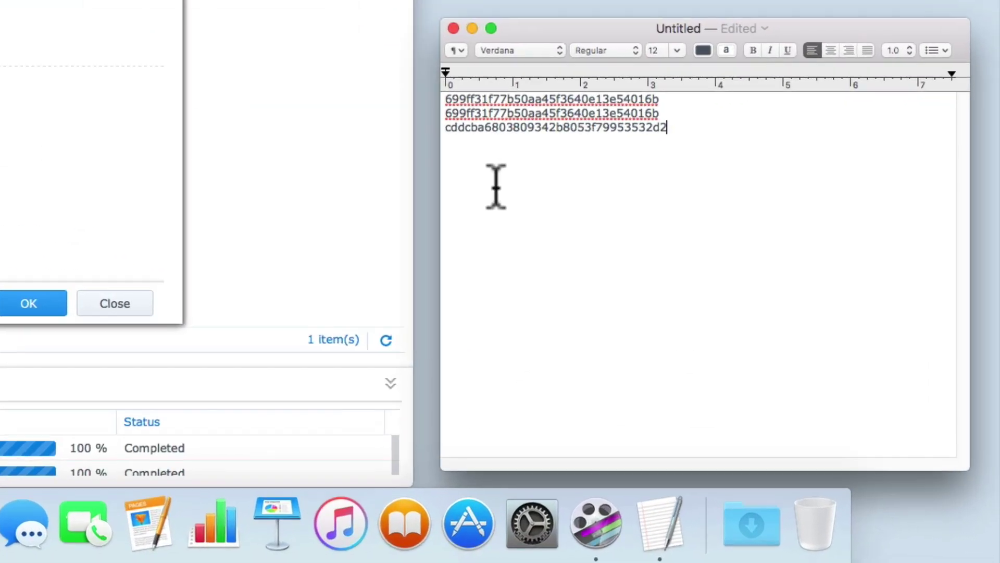
key("Return")
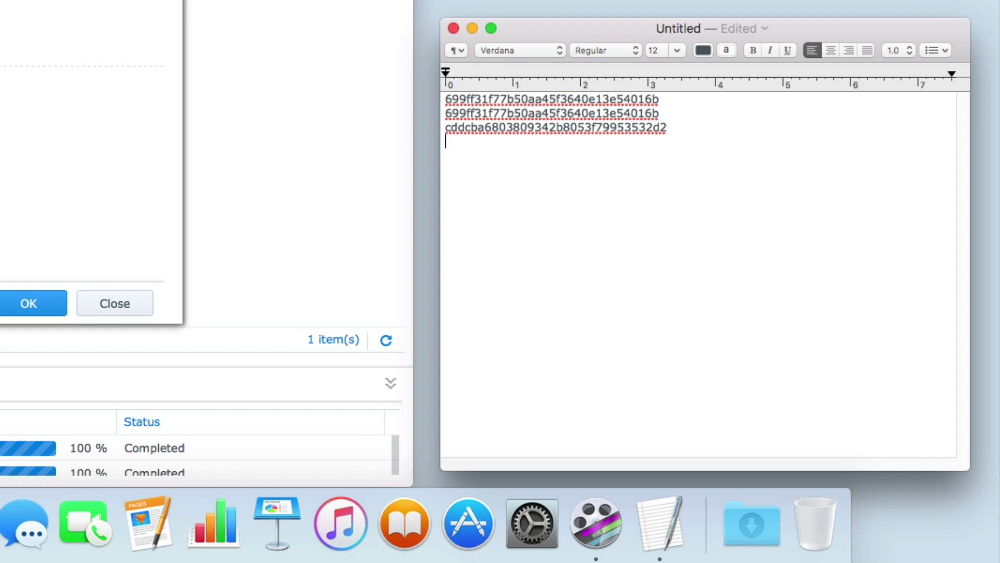